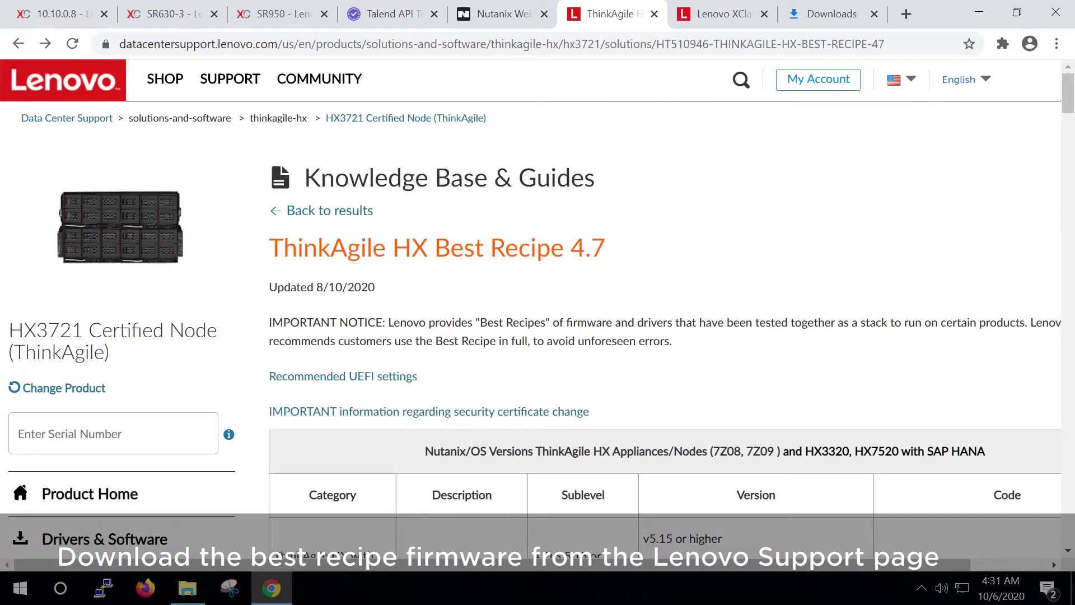
Step: Search the Best Recipe 4.7 page for 3721 to locate the HX 2U4N firmware table
scroll(533, 329, down, 5)
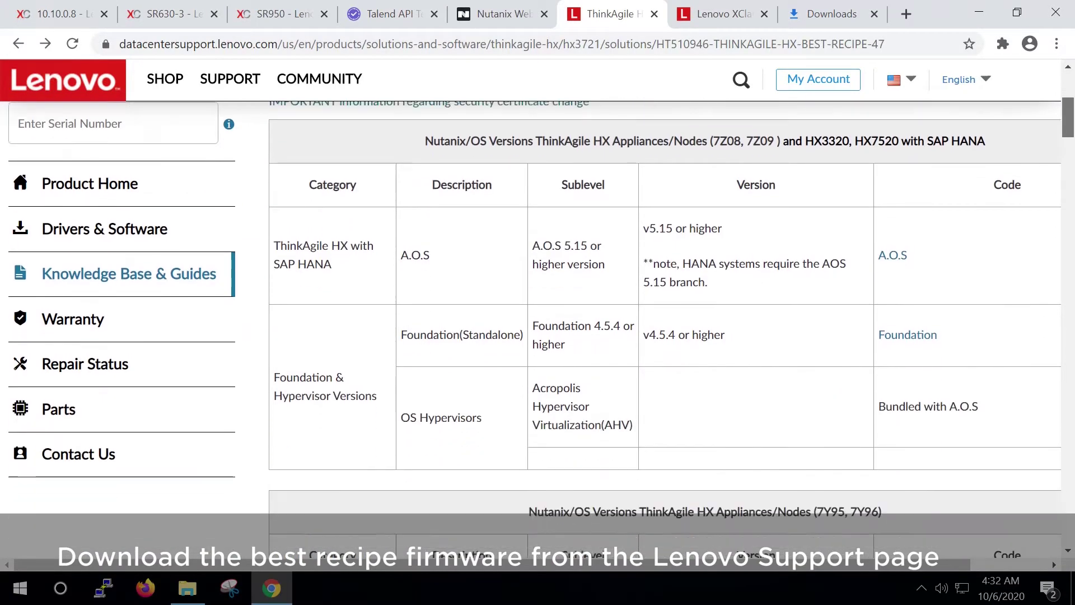
key(ctrl+f)
text(3721)
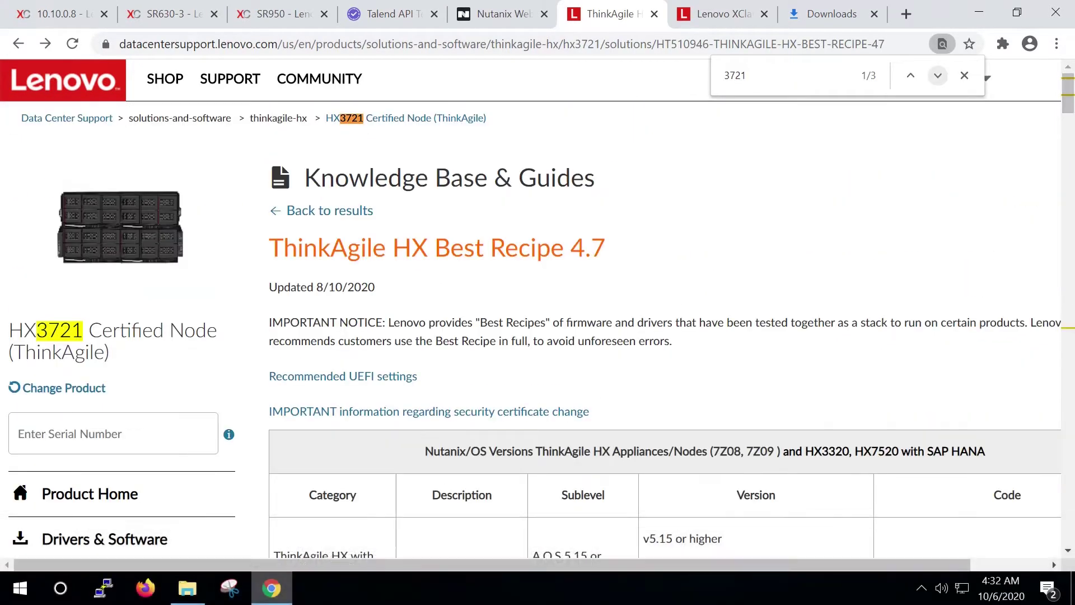
key(Return)
key(Return)
key(Escape)
scroll(665, 329, up, 1)
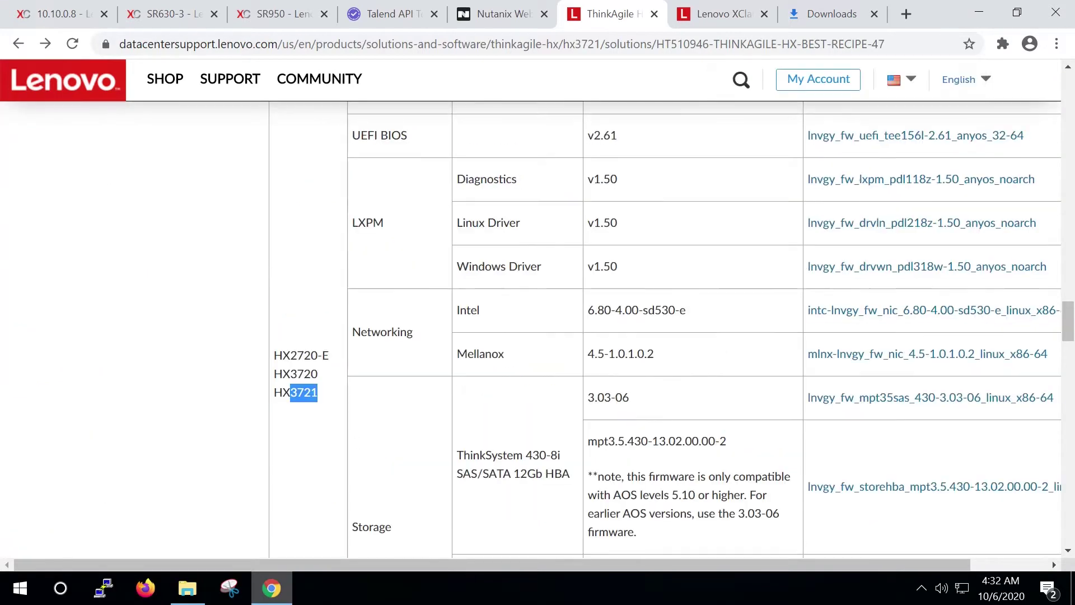
scroll(665, 329, up, 3)
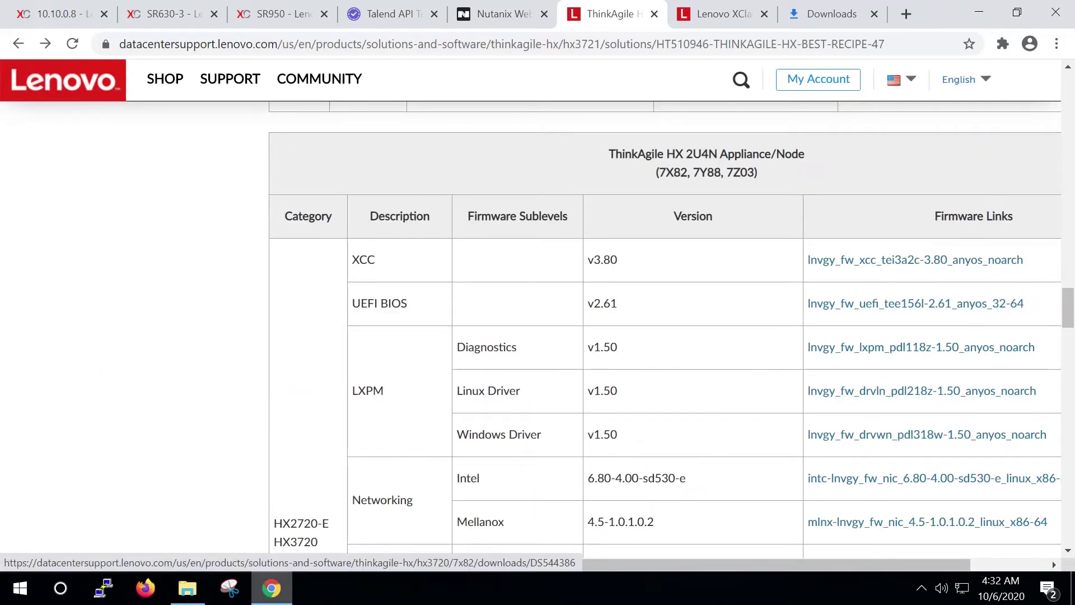
Step: Enlarge the bestr File Explorer window, widen the Name column, and select the drvln .uxz package
click(187, 588)
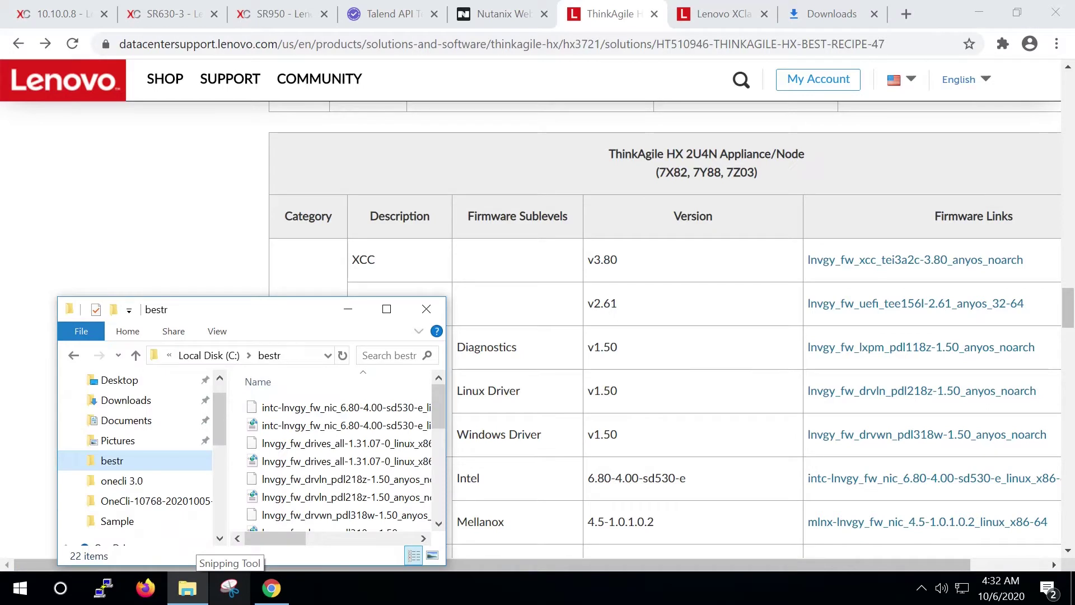
drag(446, 426, 904, 426)
drag(482, 297, 481, 45)
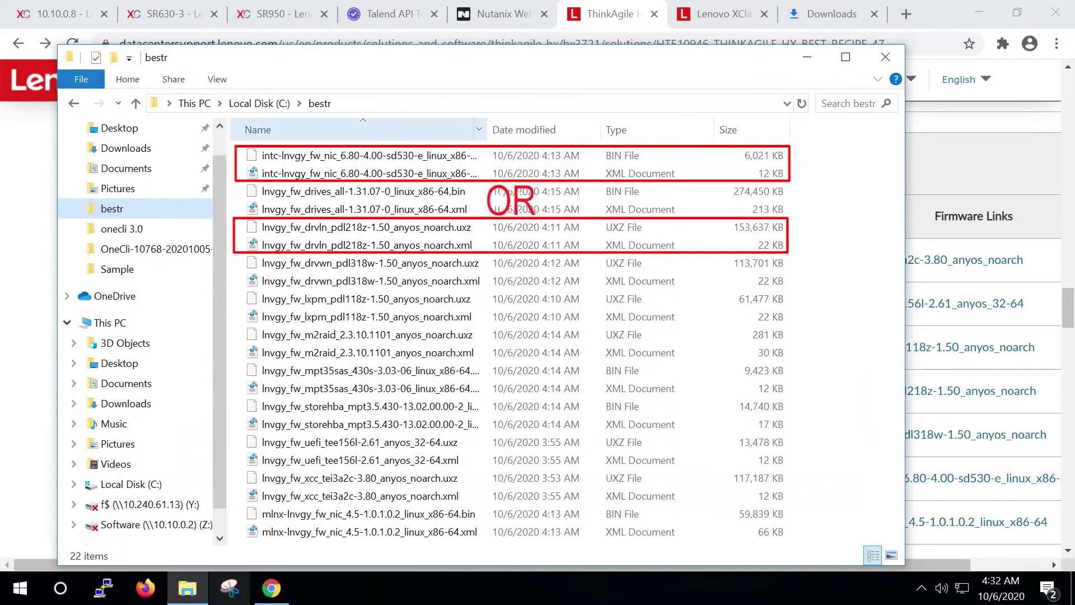
drag(487, 129, 535, 129)
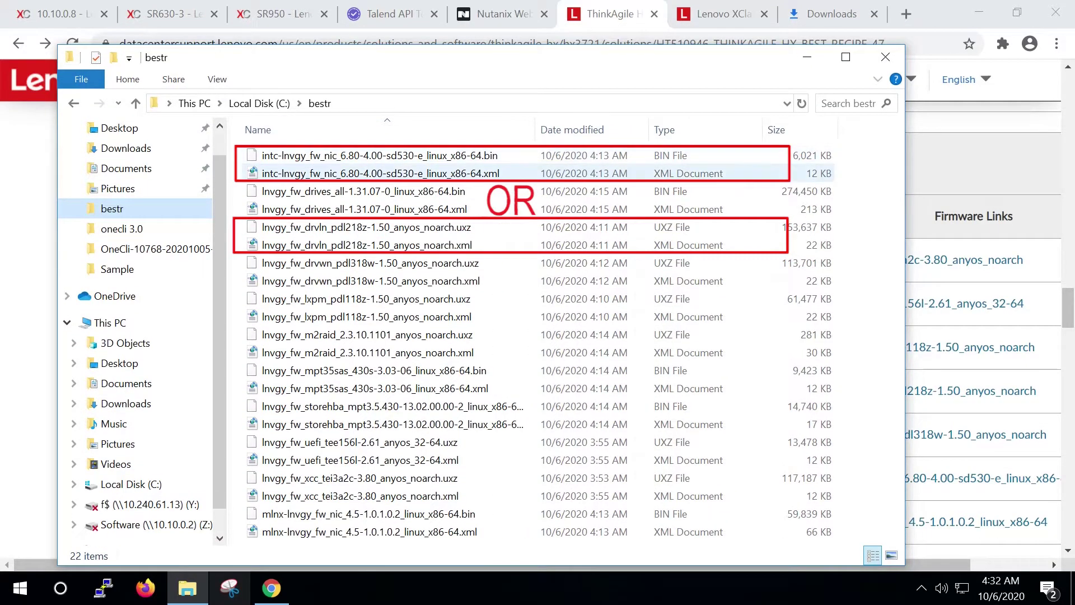
click(481, 227)
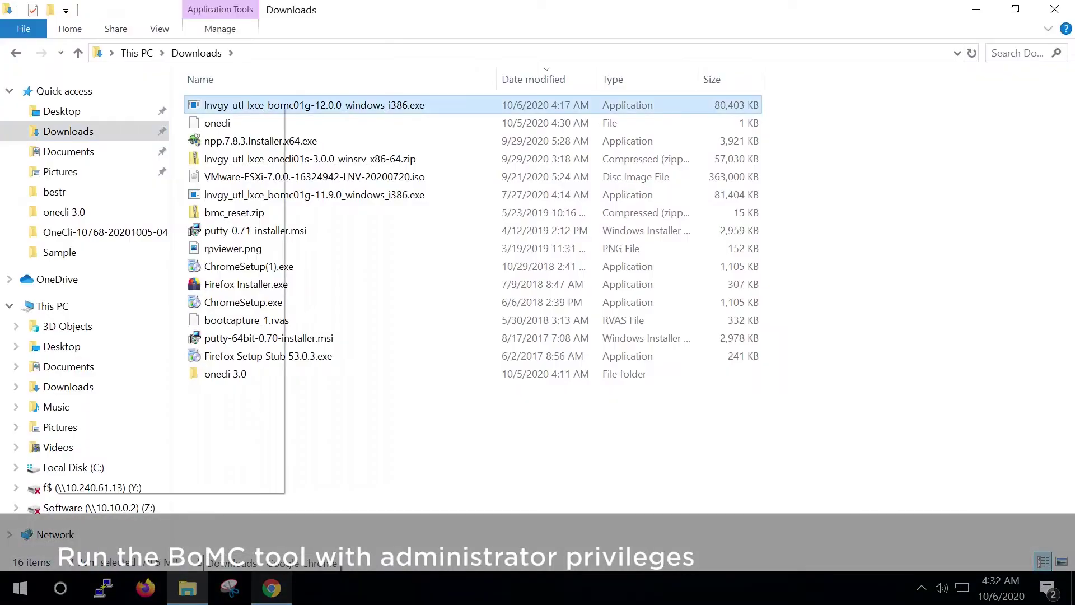
Step: Launch BoMC as administrator and name the media BootableMedia
click(93, 135)
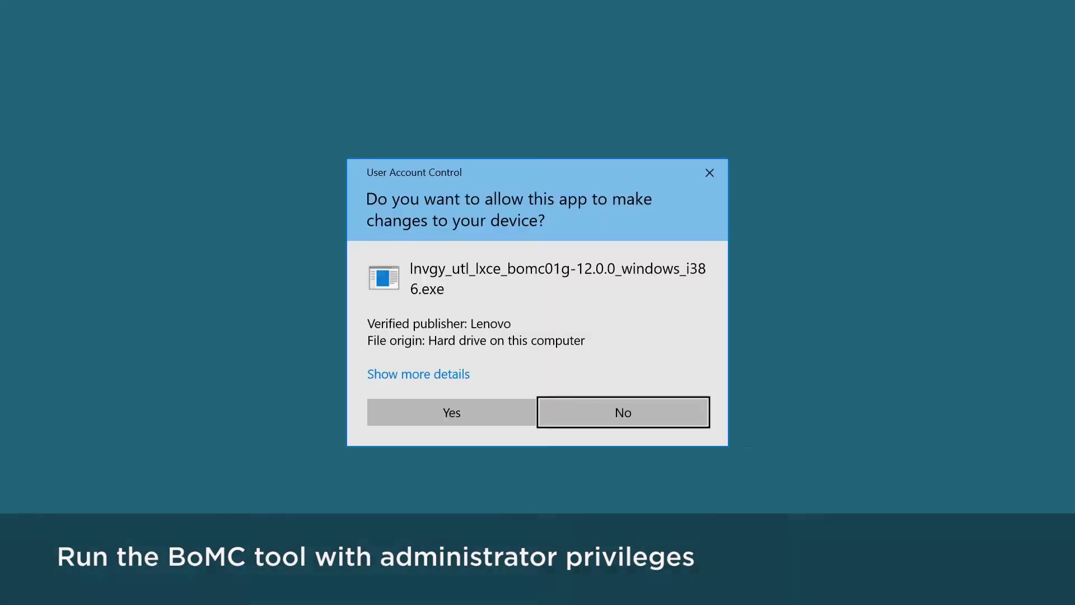
click(451, 412)
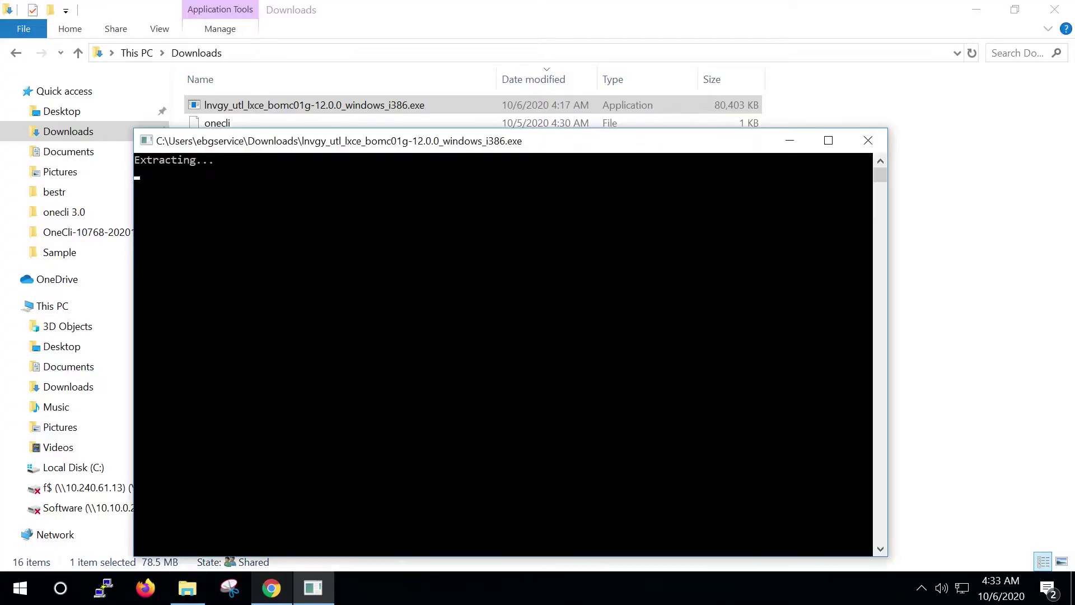
key(BackSpace)
key(BackSpace)
key(BackSpace)
key(BackSpace)
key(BackSpace)
key(BackSpace)
key(BackSpace)
key(BackSpace)
key(BackSpace)
key(BackSpace)
key(BackSpace)
key(BackSpace)
key(BackSpace)
key(BackSpace)
key(BackSpace)
key(BackSpace)
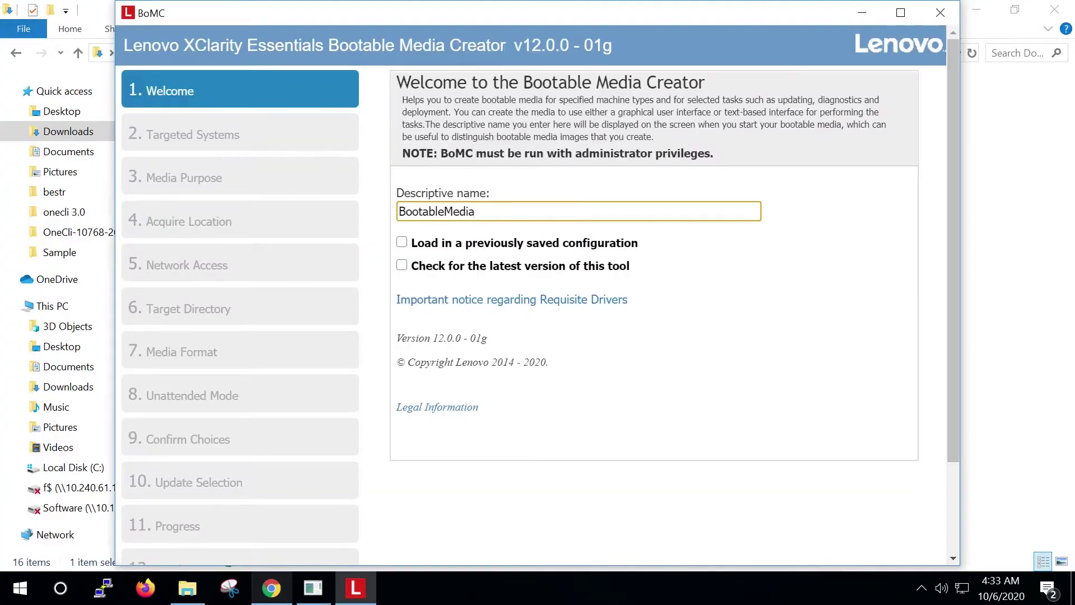
scroll(649, 336, down, 5)
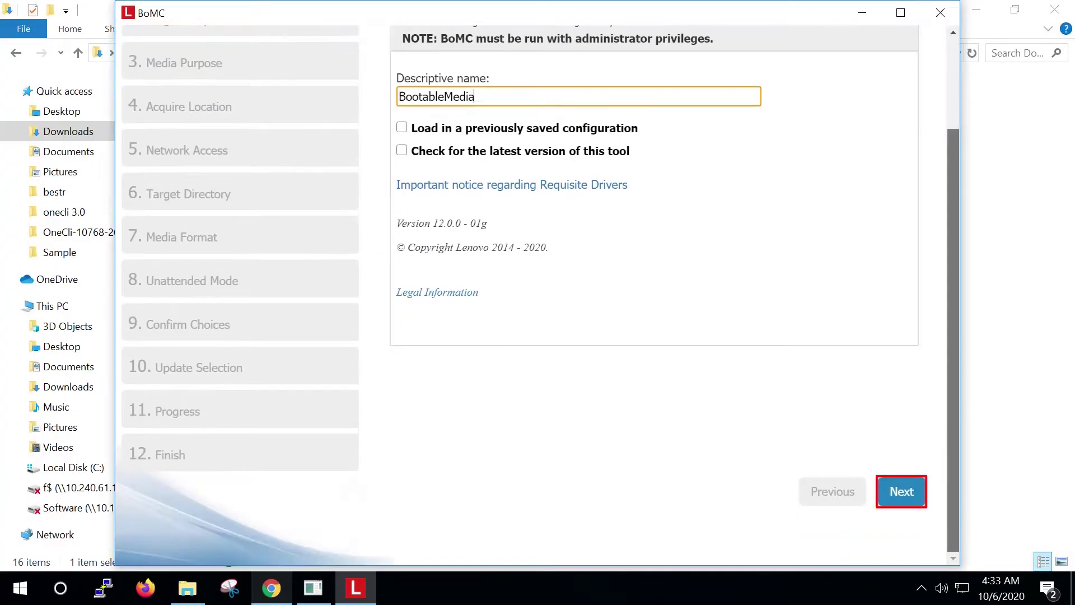
click(899, 489)
Step: Target the HX Series 7Y88 and 7Z03 machine types
scroll(650, 275, down, 5)
scroll(650, 275, down, 7)
scroll(649, 274, up, 6)
scroll(649, 274, down, 2)
click(400, 231)
scroll(649, 274, up, 2)
scroll(650, 274, up, 2)
scroll(649, 274, down, 4)
click(400, 250)
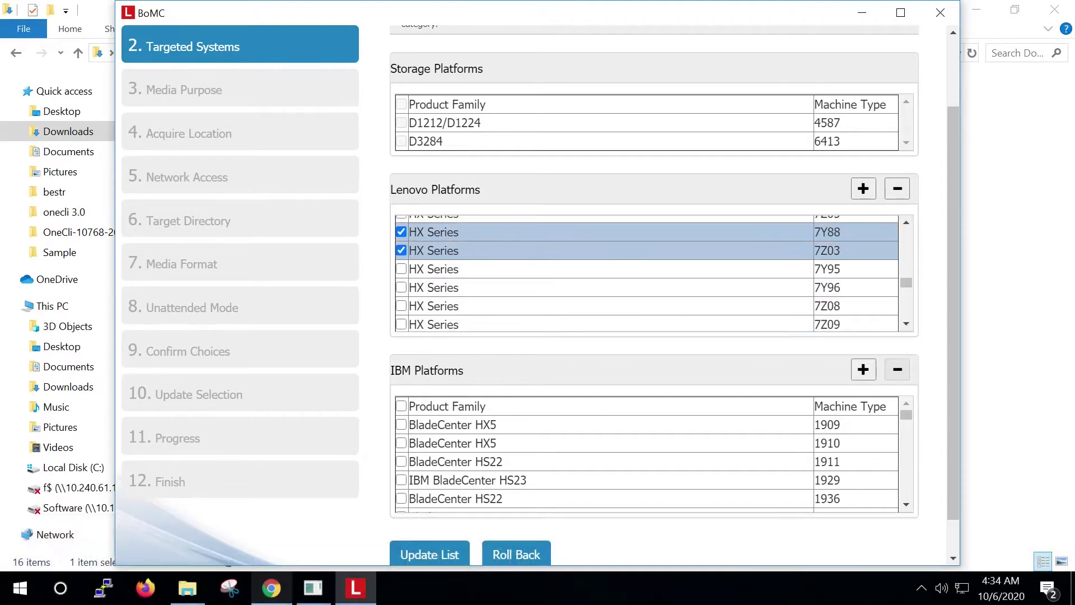
scroll(557, 305, down, 1)
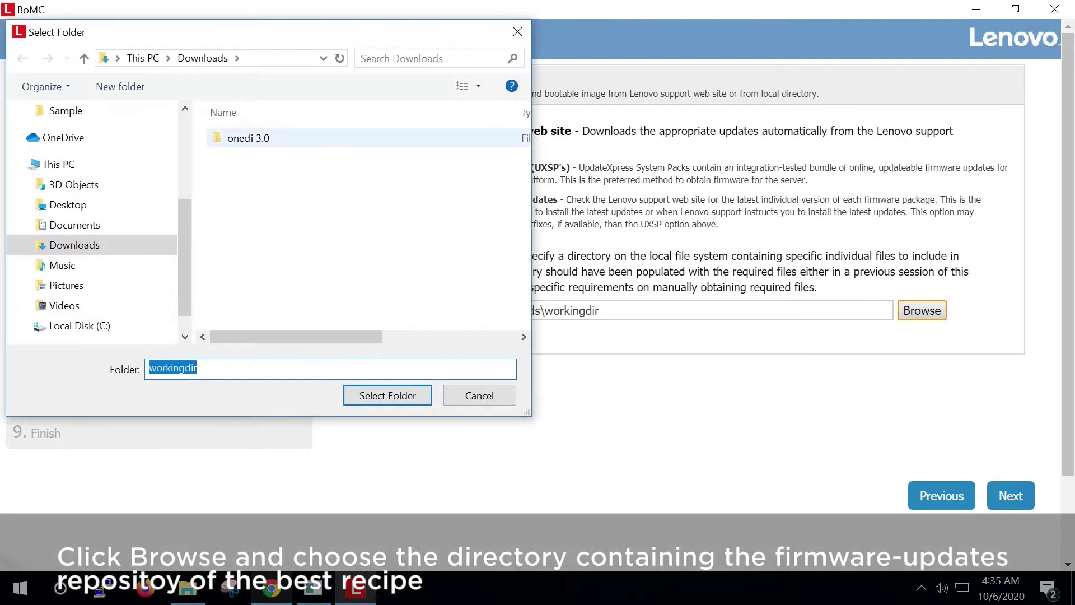
Step: Use C:\bestr as the local update directory and accept fetching the missing boot tool
scroll(89, 269, up, 1)
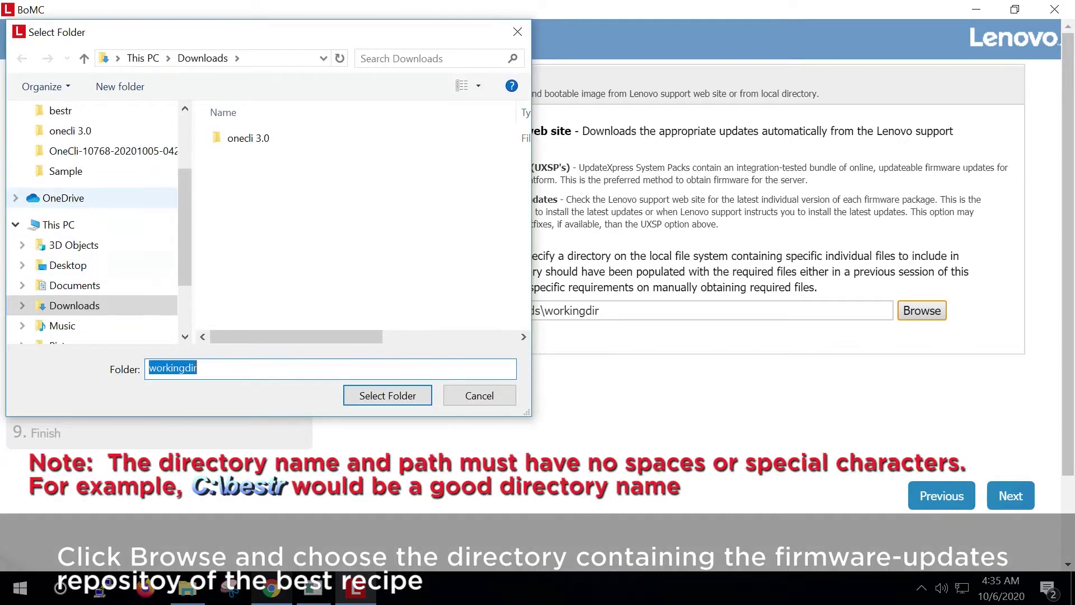
click(60, 111)
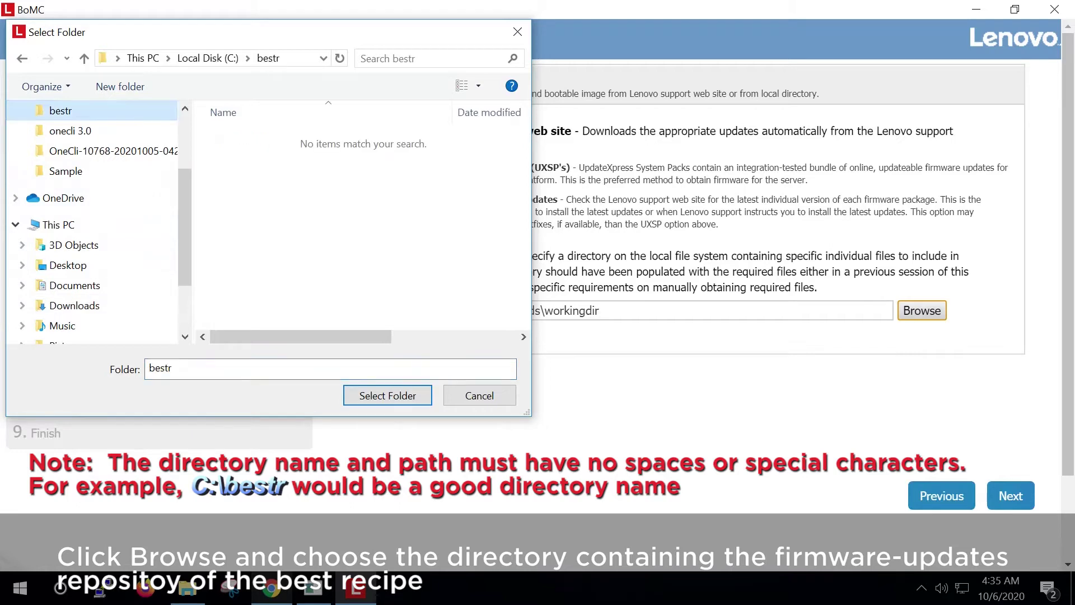
click(387, 395)
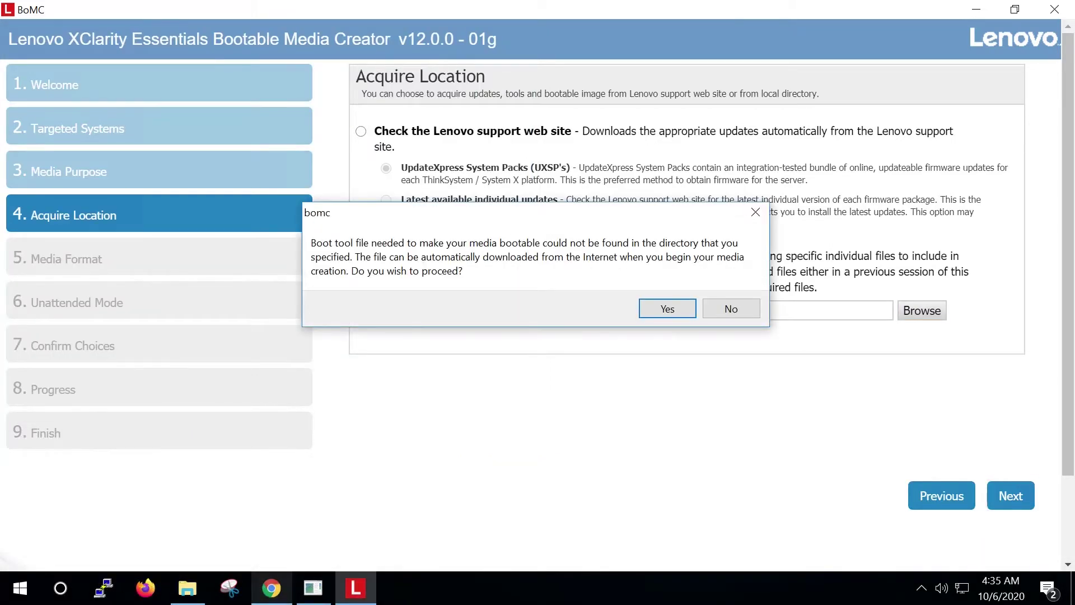
key(Return)
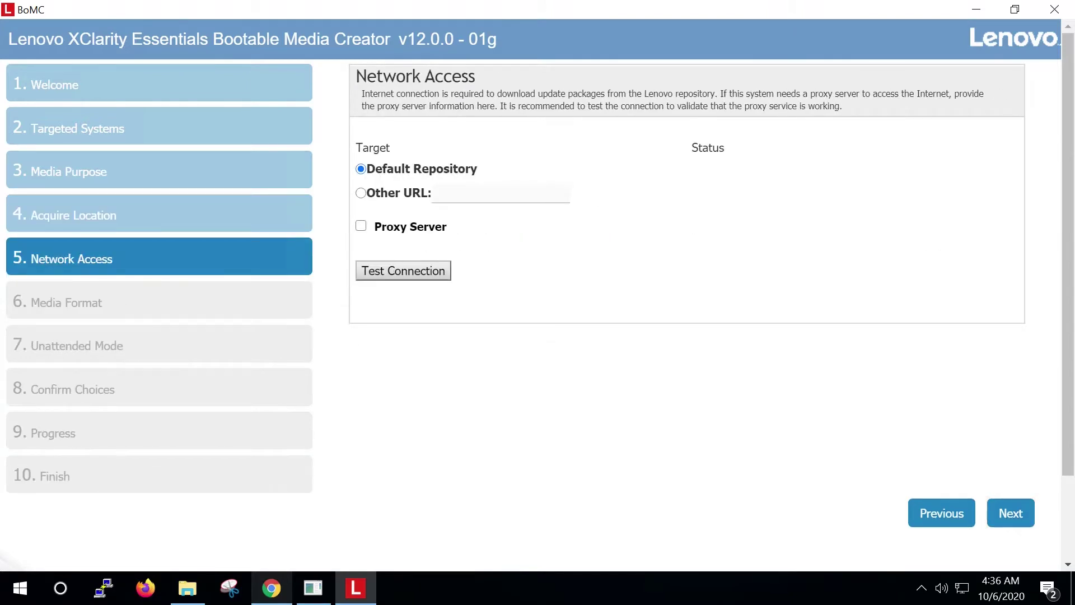
Step: Keep the default repository, CD/DVD image C:\bestr\bootable.iso, and unattended mode off
key(Return)
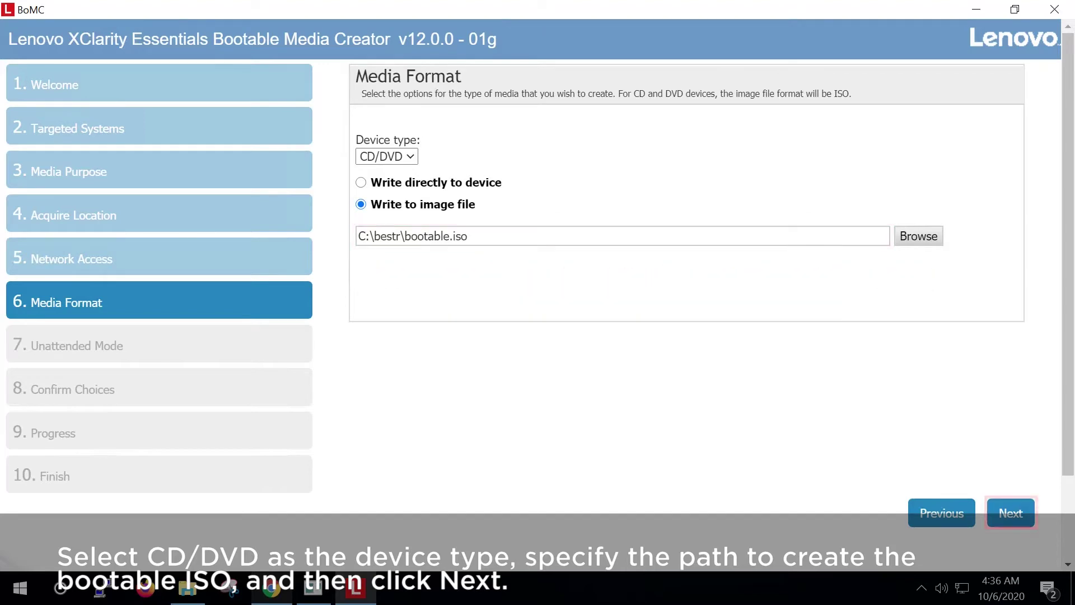
key(Return)
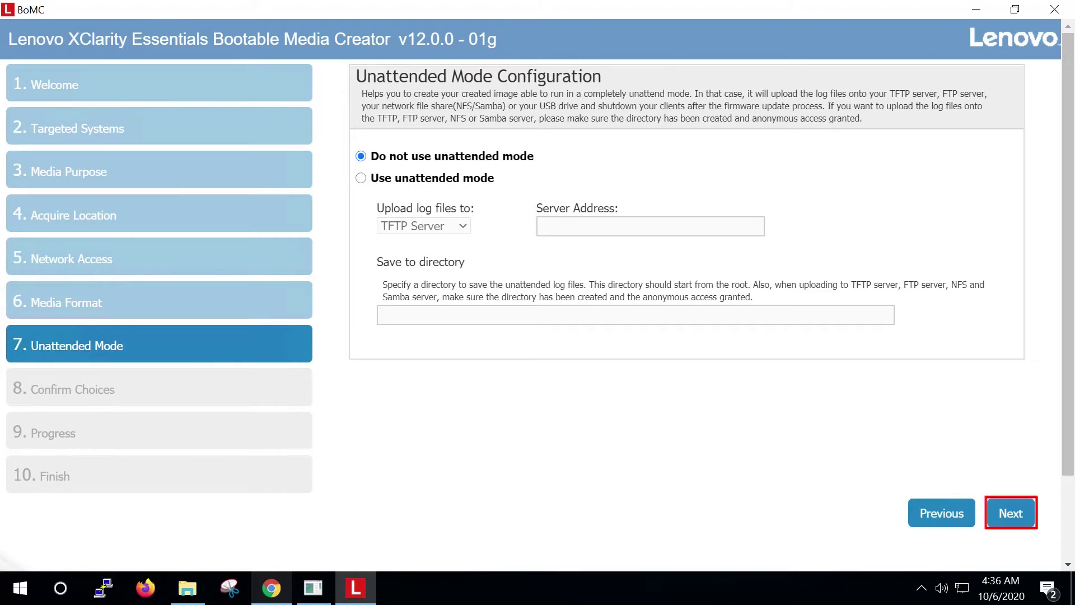
key(Return)
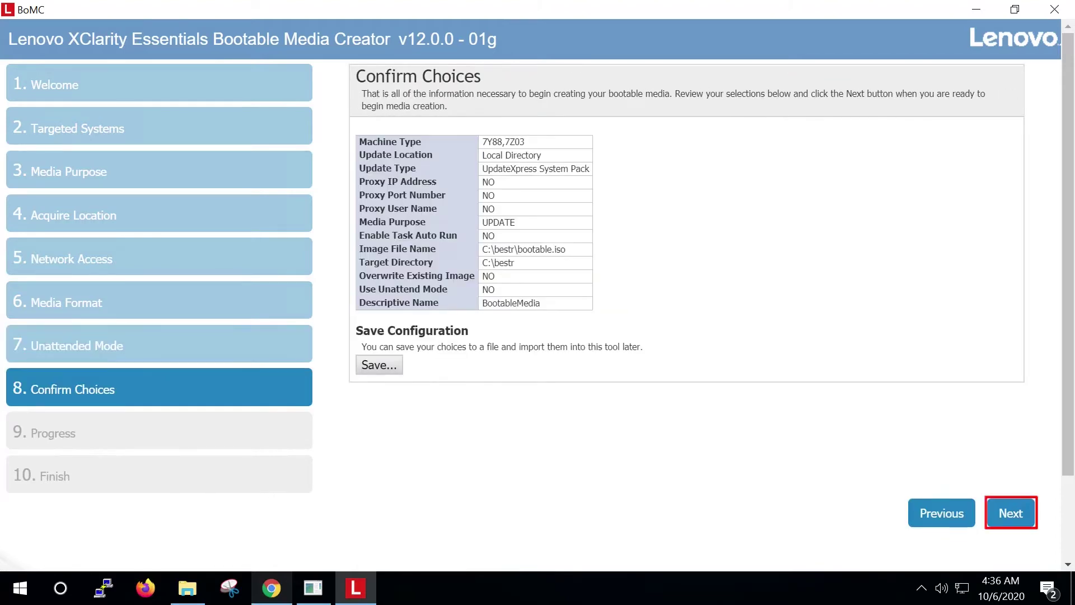
Step: Create the bootable media C:\bestr\bootable.iso and move on to the Finish page
key(Return)
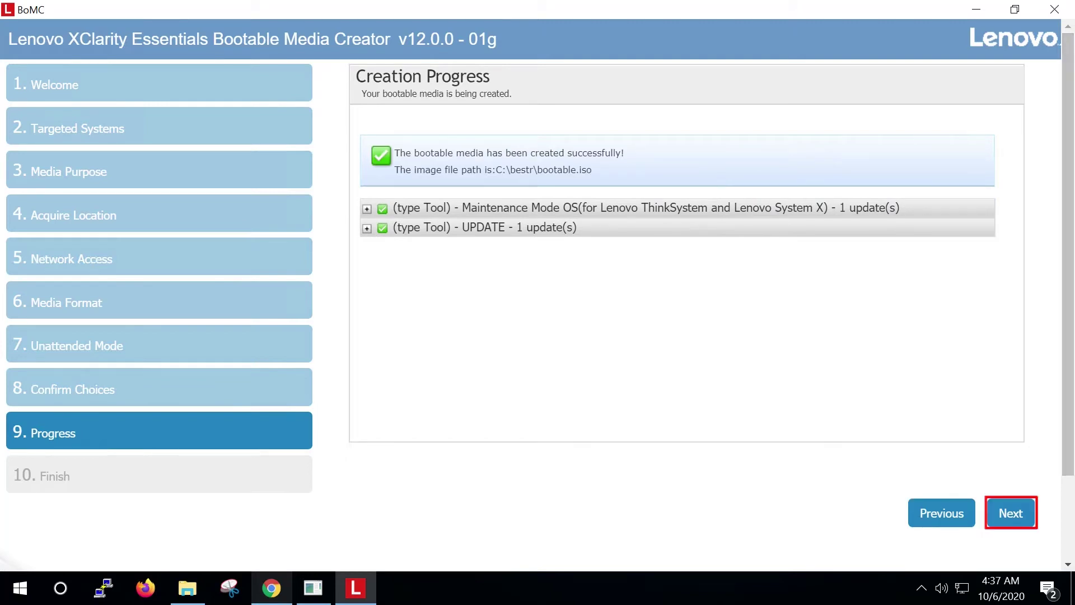
key(Return)
key(Return)
key(Return)
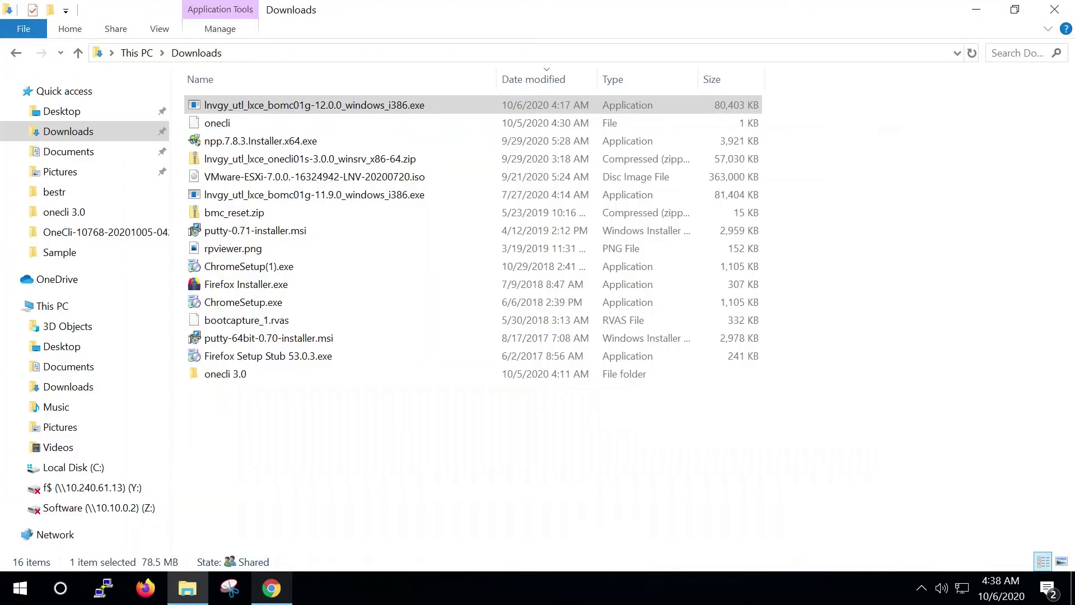
Step: Review the bestr folder to confirm the new bootable.iso is there
click(55, 192)
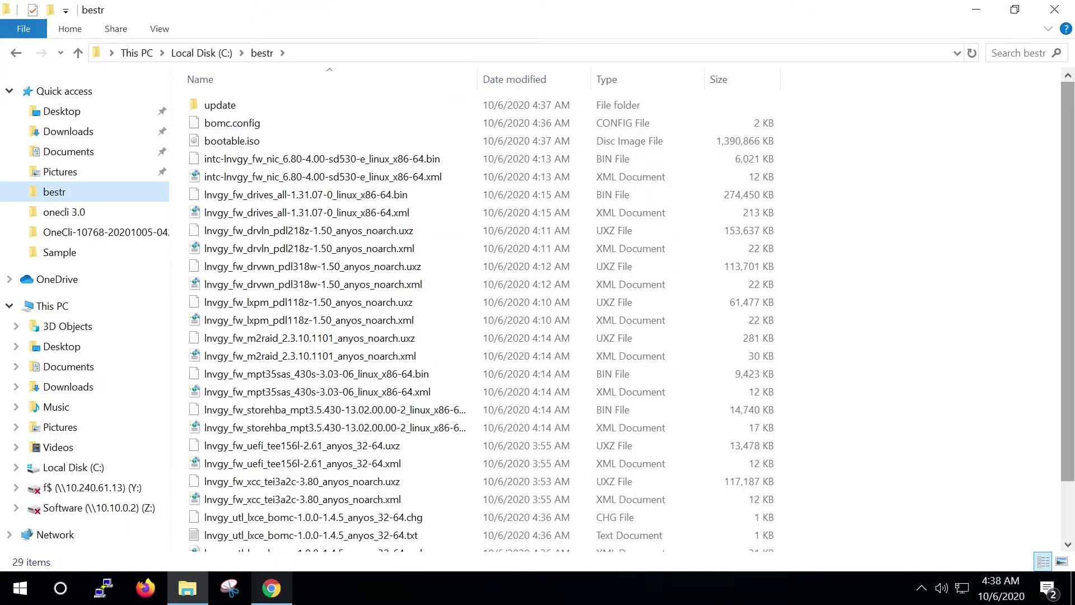
scroll(481, 319, down, 2)
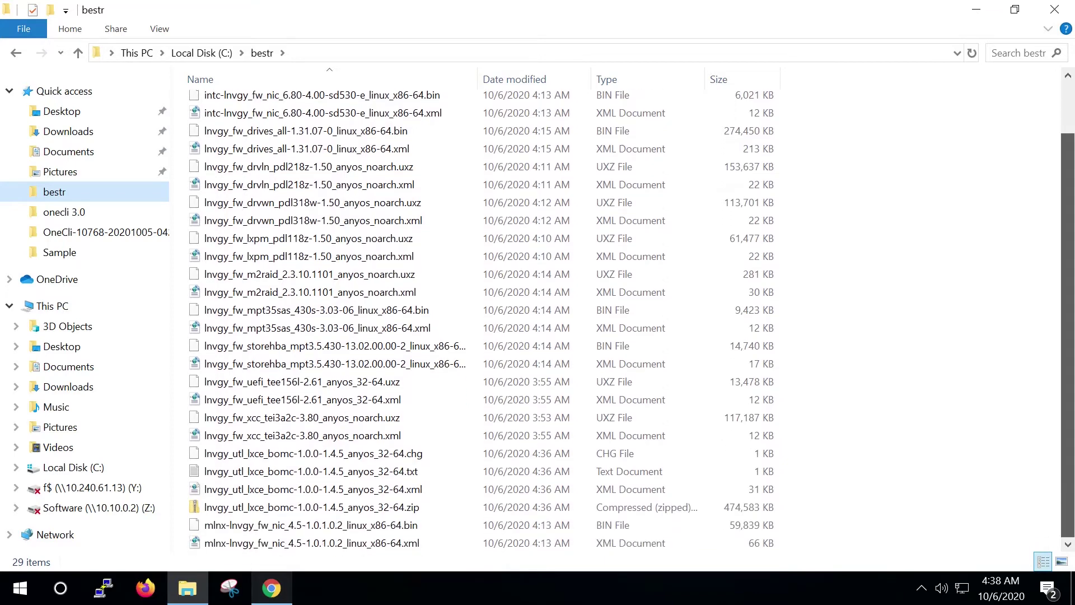
scroll(481, 319, up, 2)
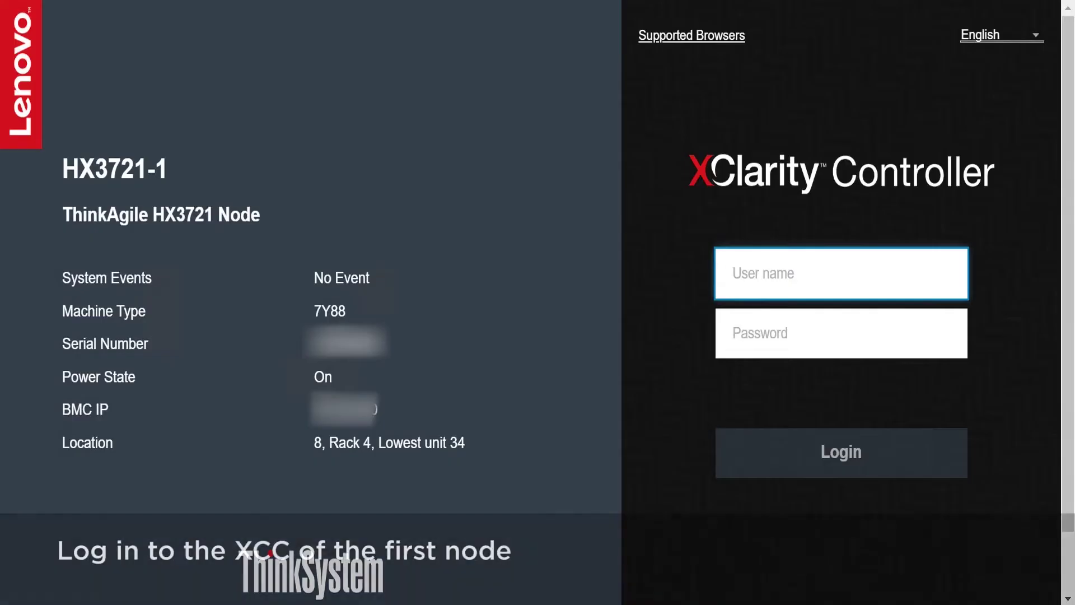
Step: Sign in to XCC with the user name and password, then launch the node's remote console
text(USERID)
key(Tab)
text(PASSW0RD)
key(Return)
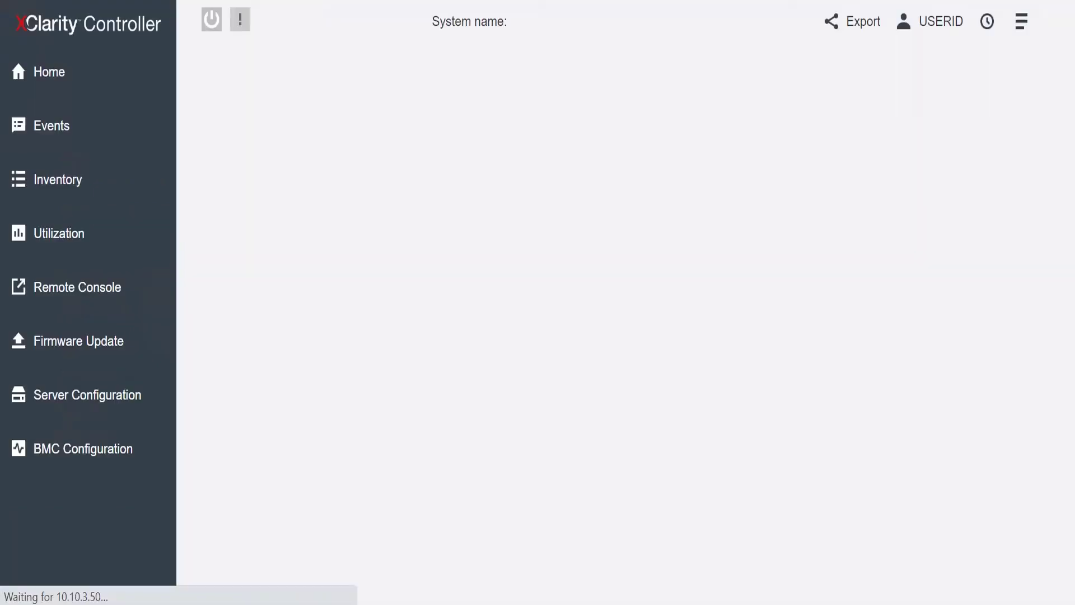
click(78, 286)
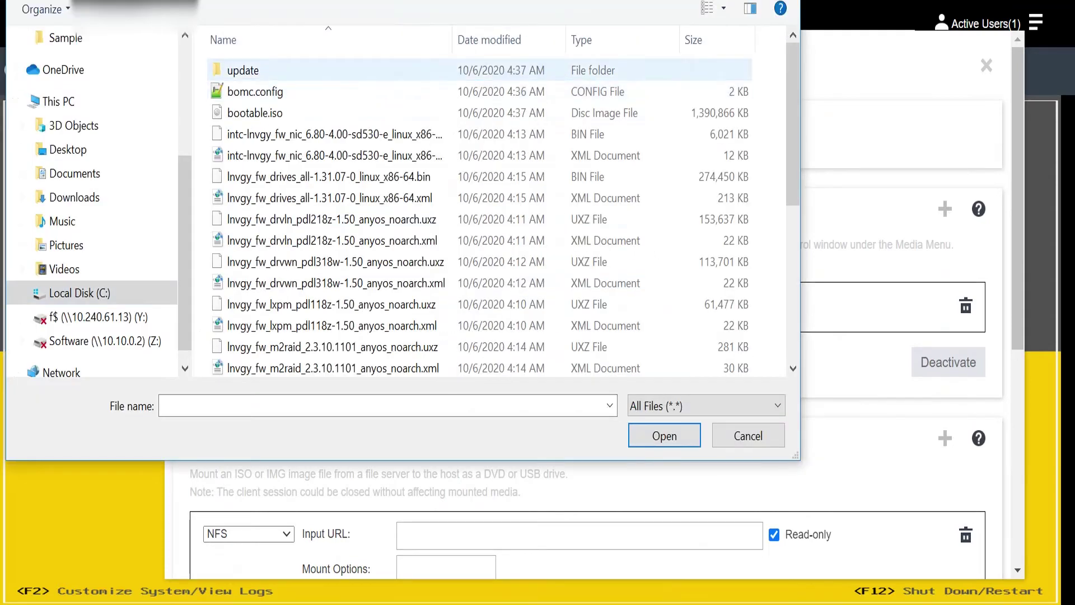
Step: Choose bootable.iso from the bestr folder and mount it as local media
click(254, 112)
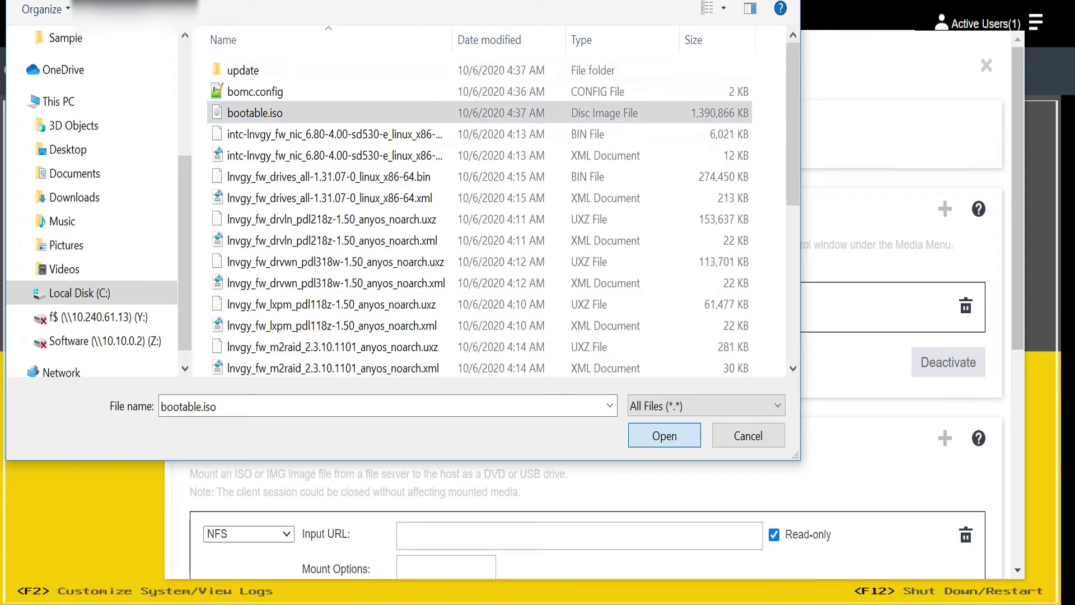
key(Return)
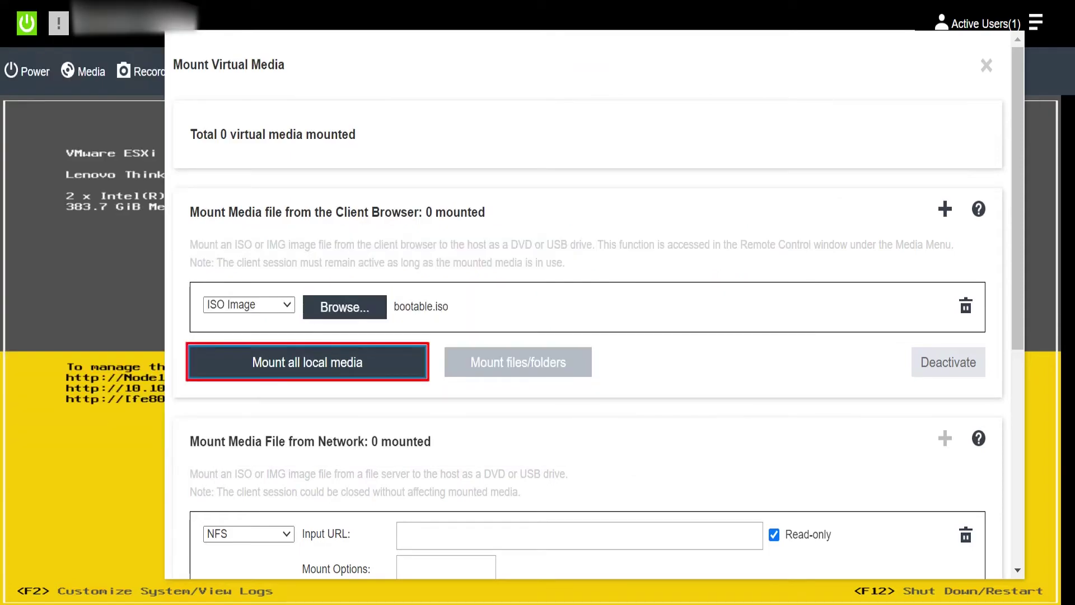
click(307, 362)
Step: Make [ISO Image]bootable.iso the next-restart boot media with manual restart later, then bring up the ESXi login
scroll(599, 309, down, 2)
scroll(599, 310, down, 6)
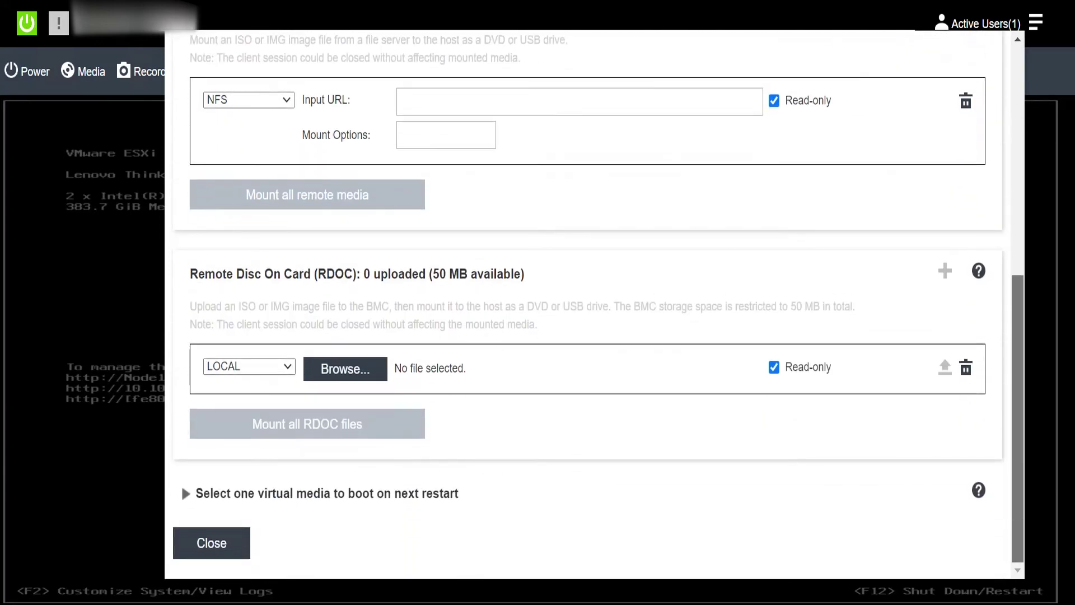
key(Return)
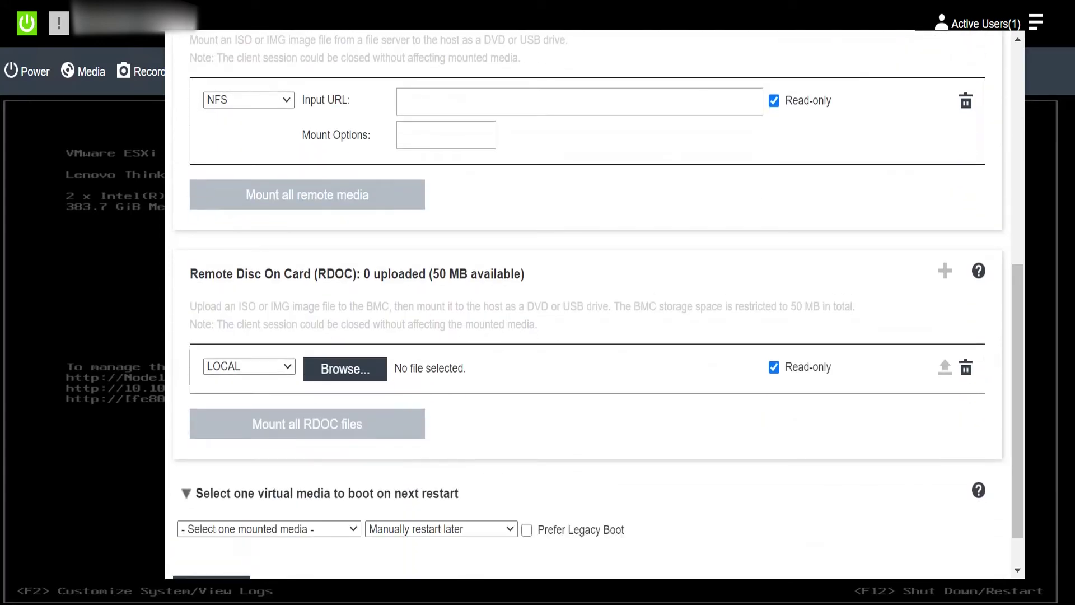
scroll(593, 308, down, 1)
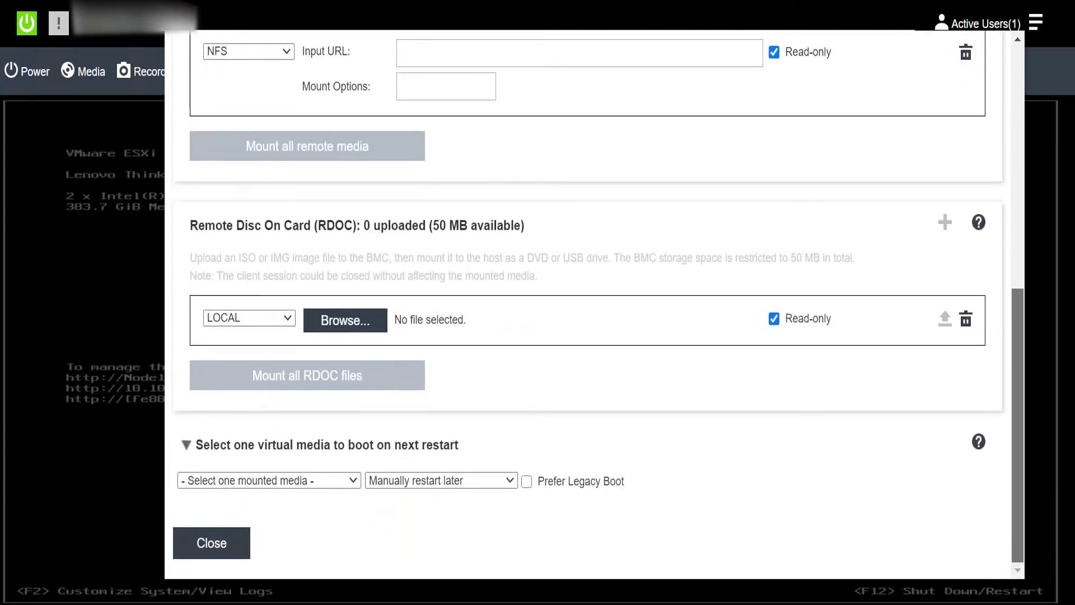
key(alt+Down)
key(Down)
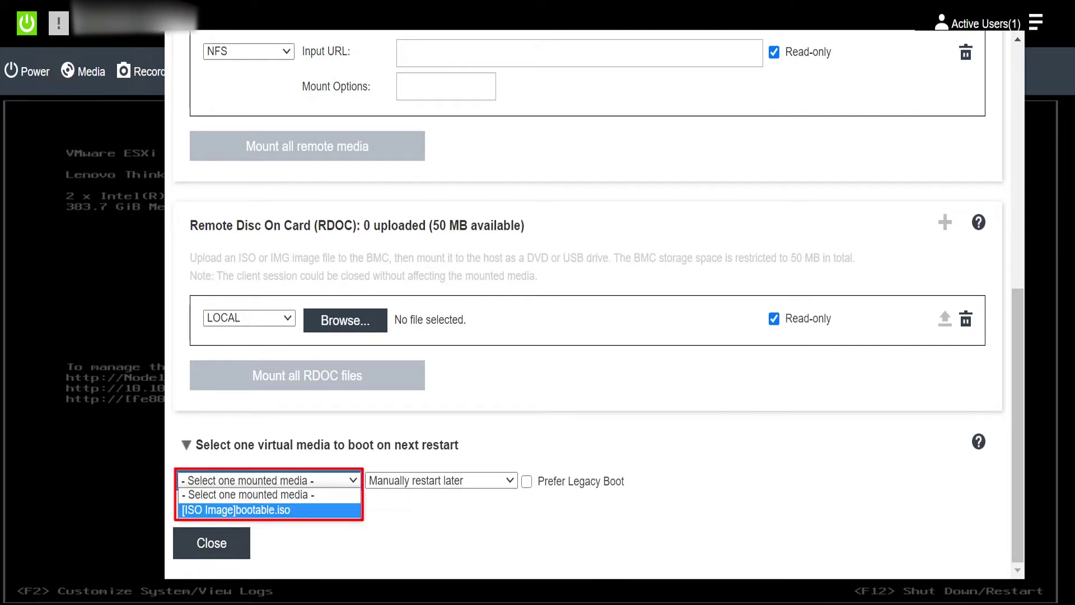
key(Return)
key(Tab)
key(Tab)
key(Tab)
key(Return)
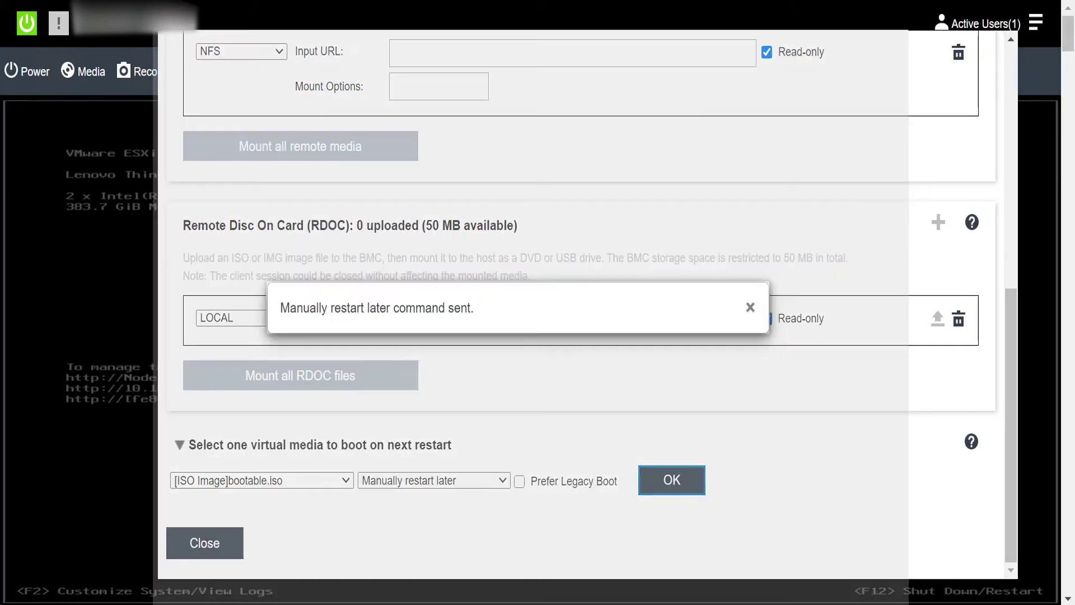
key(Escape)
key(F2)
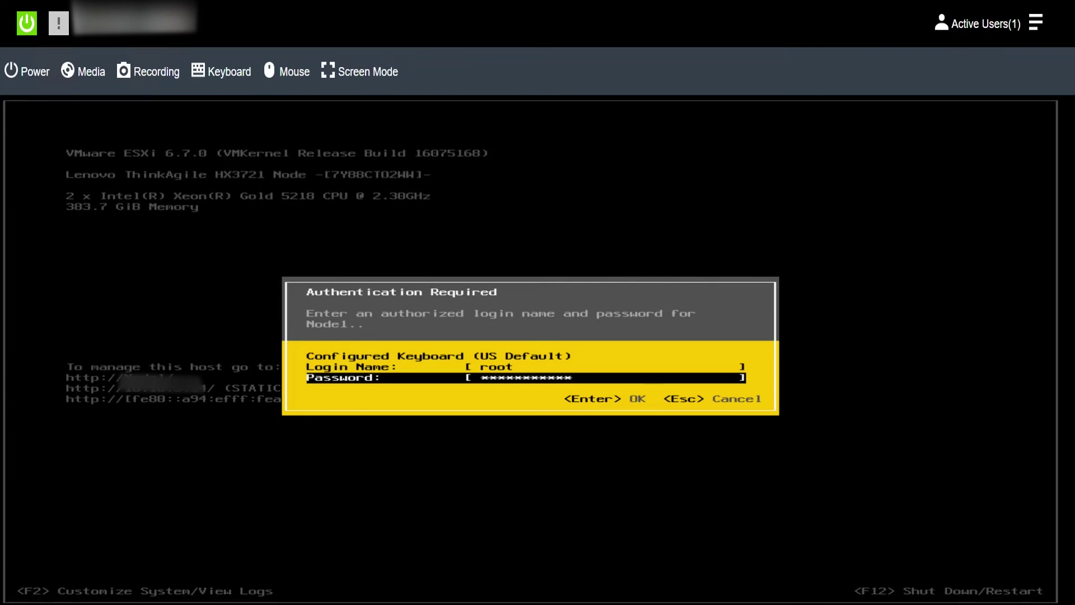
Step: Log in to the ESXi console with the root password, retrying after a failed attempt, then restart with F11 to boot bootable.iso
text(*******)
key(Return)
key(Return)
key(F12)
text(**********)
key(Return)
key(F11)
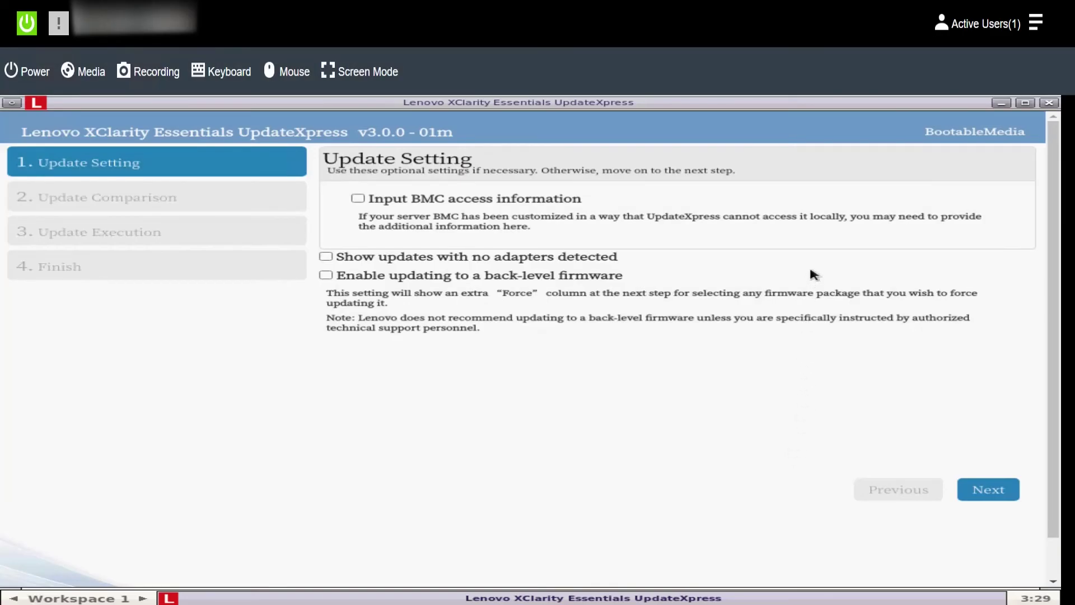
Step: Enable Input BMC access information and fill in the XCC user name and password
click(358, 198)
click(603, 246)
text(USERID)
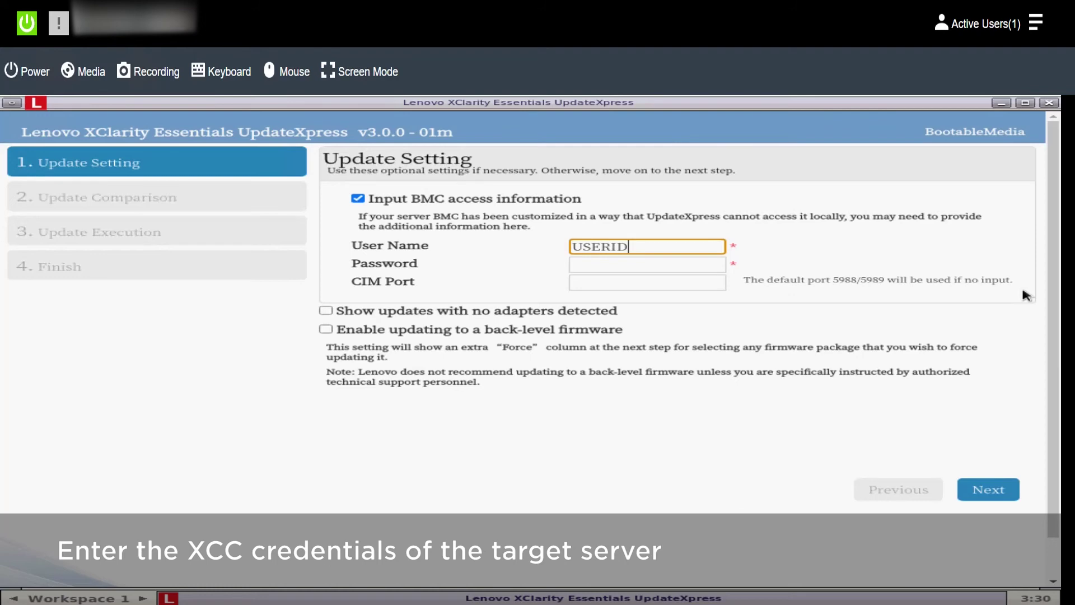
key(Tab)
text(P)
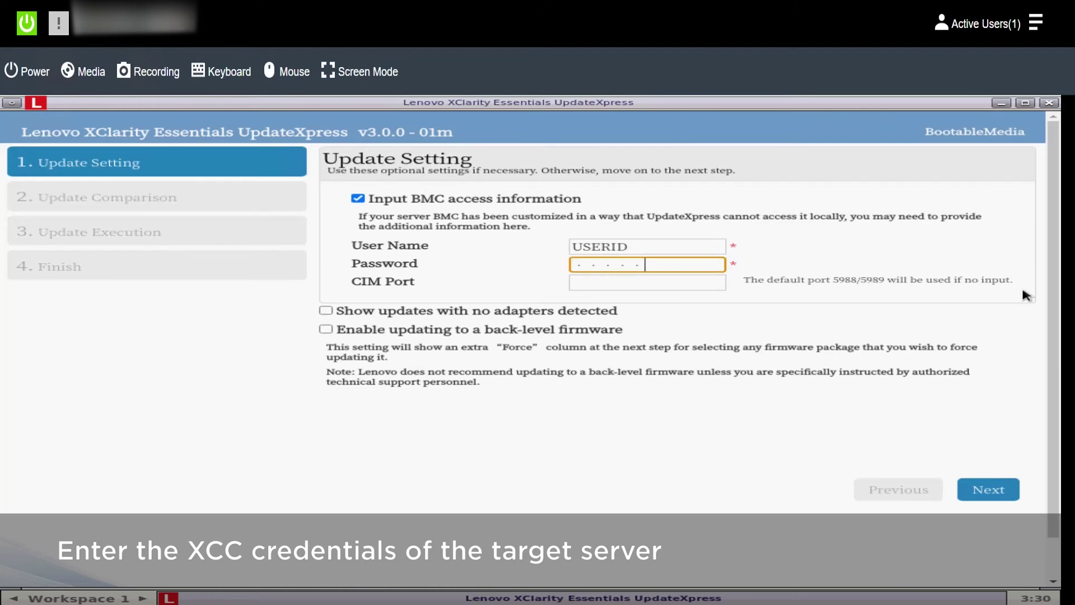
text(word)
Step: Compare firmware, select only Intel v23.2 X722 SD530 FW, and proceed past the not-recommended warning
click(993, 490)
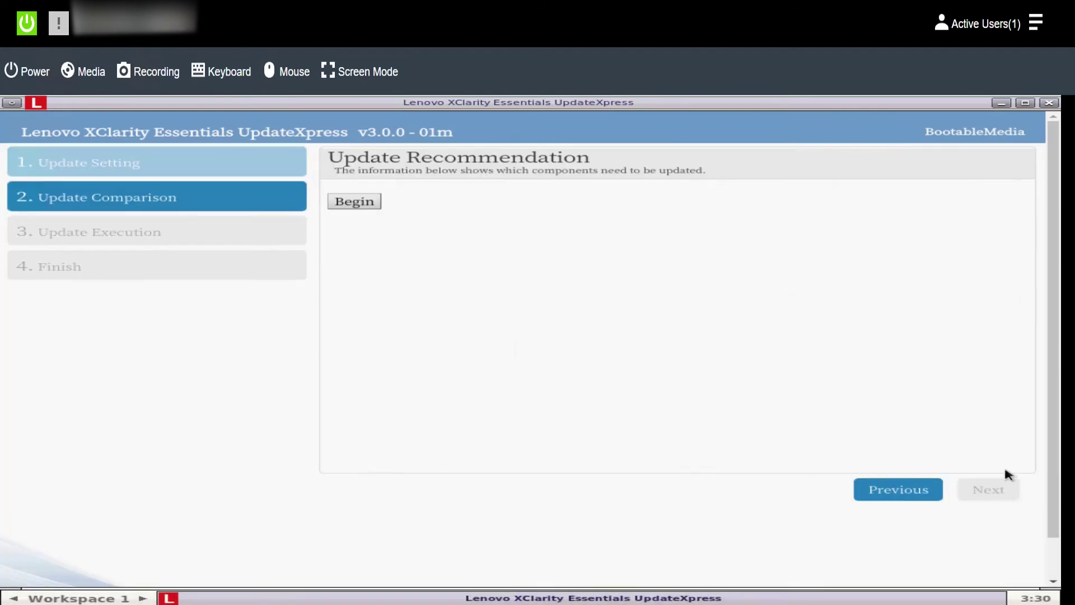
click(357, 201)
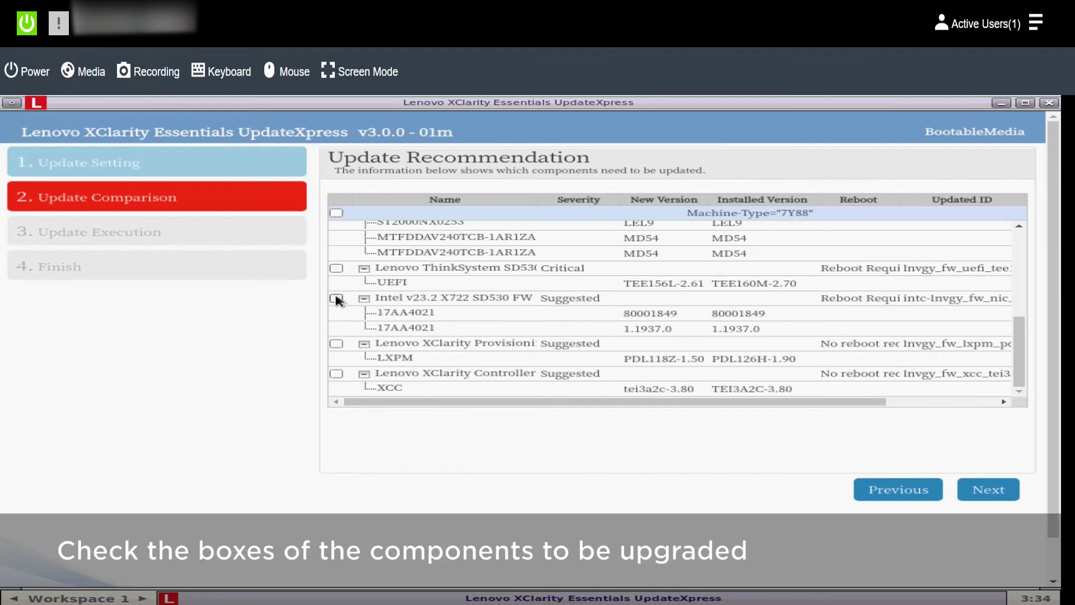
click(336, 299)
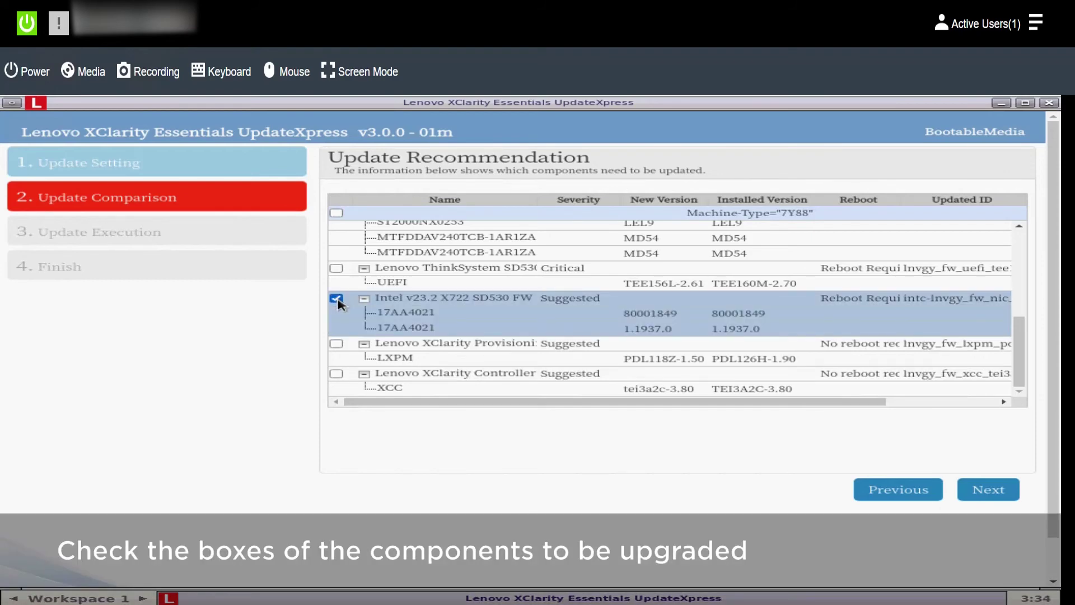
click(984, 487)
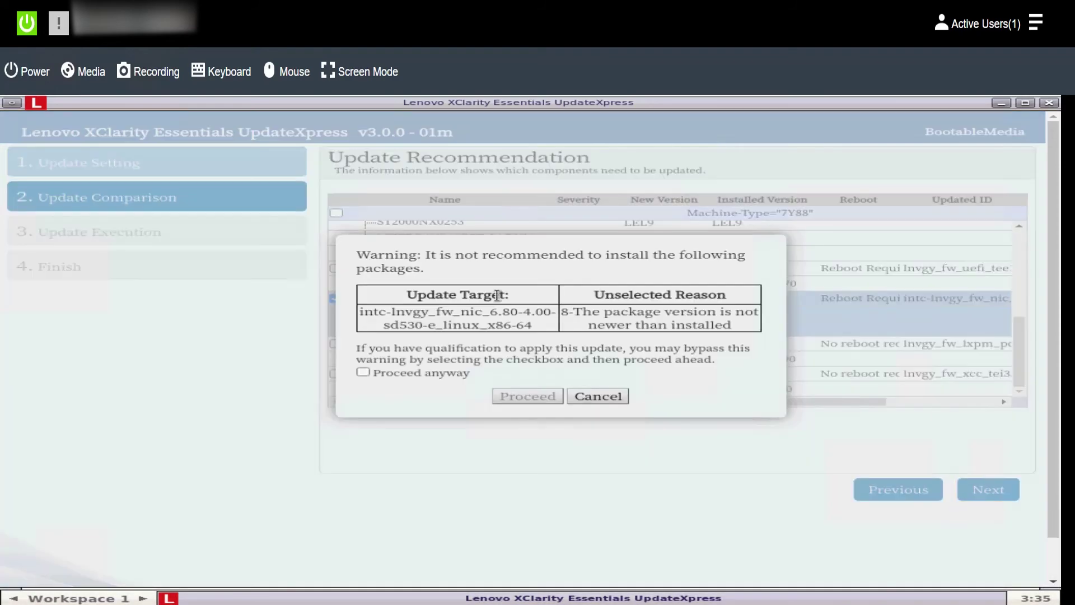
click(363, 372)
click(526, 396)
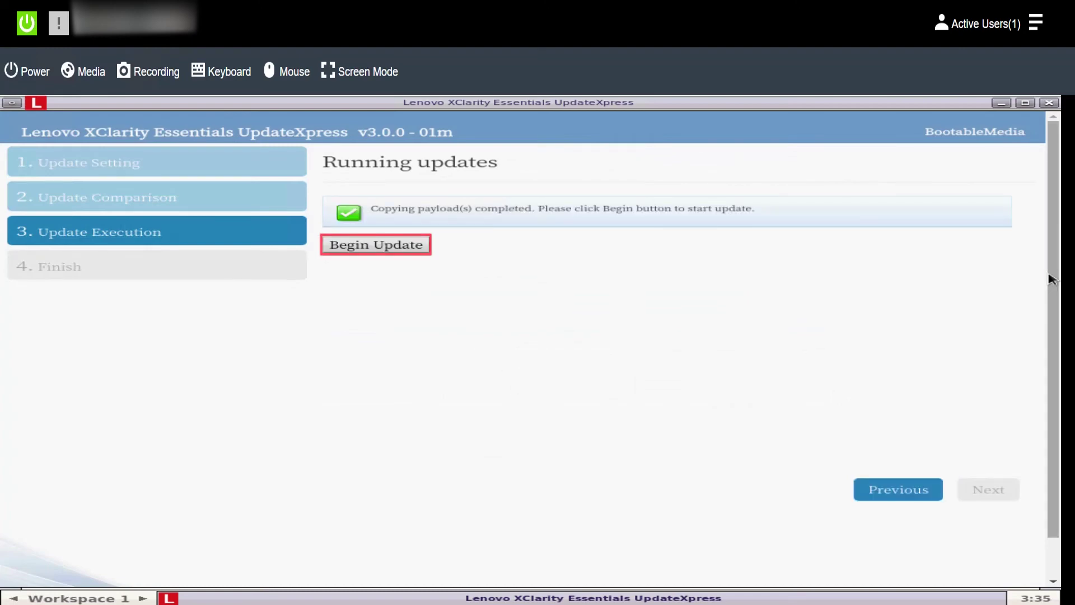
Step: Start installing the Intel v23.2 X722 SD530 FW update and confirm with Yes
click(401, 245)
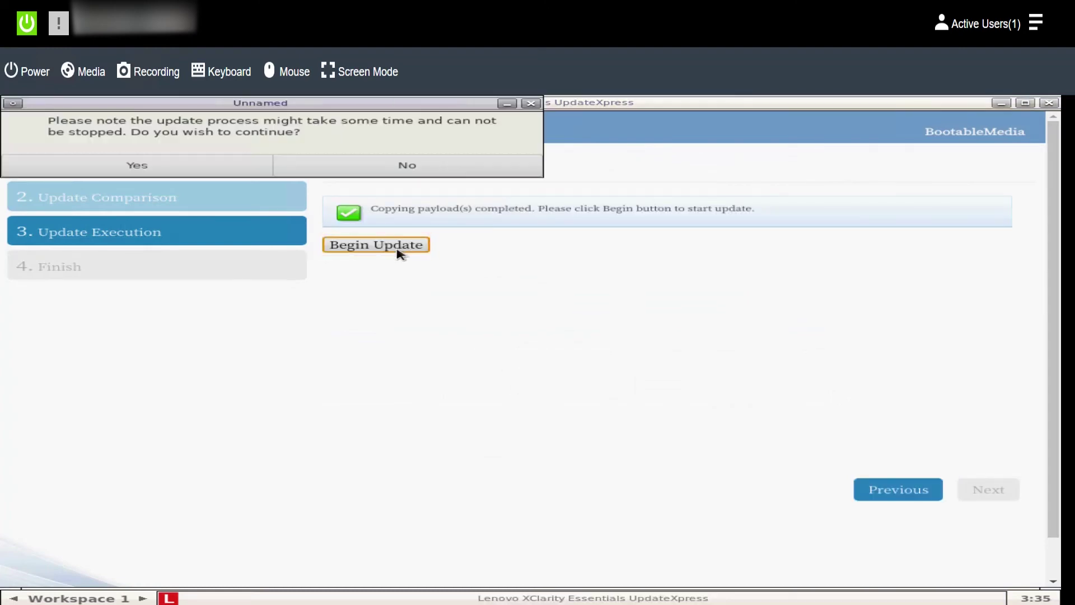
click(144, 165)
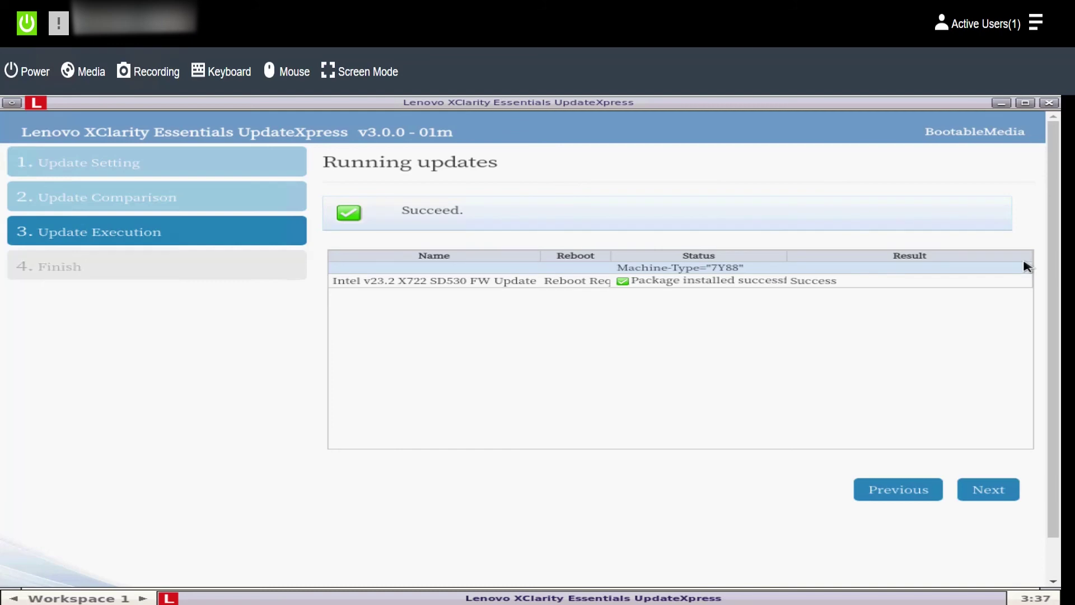
Step: Advance to the Complete page and choose Finish to exit the update wizard
click(980, 490)
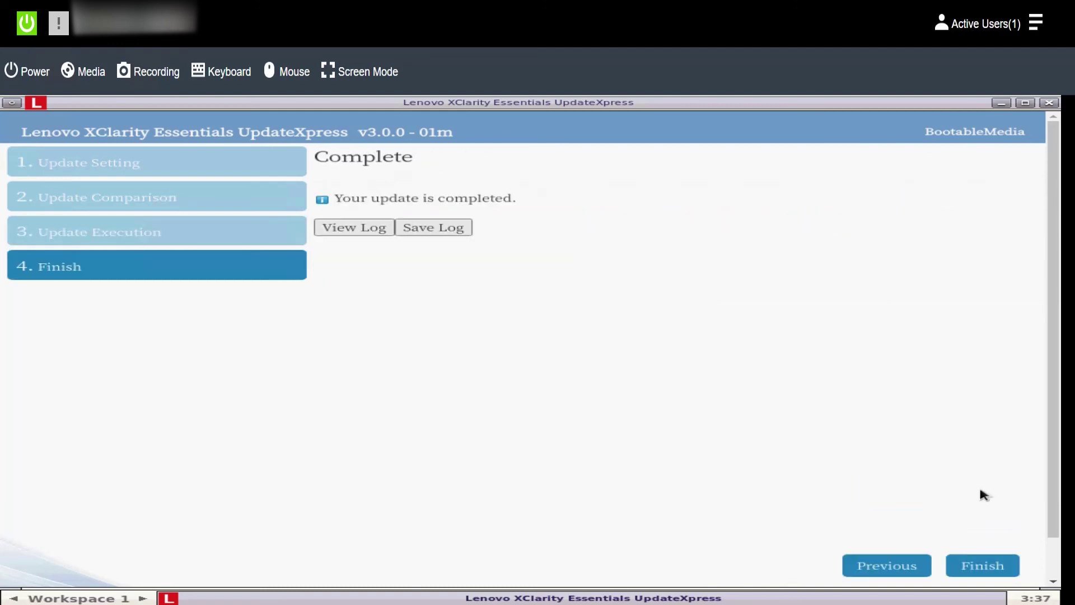
click(988, 565)
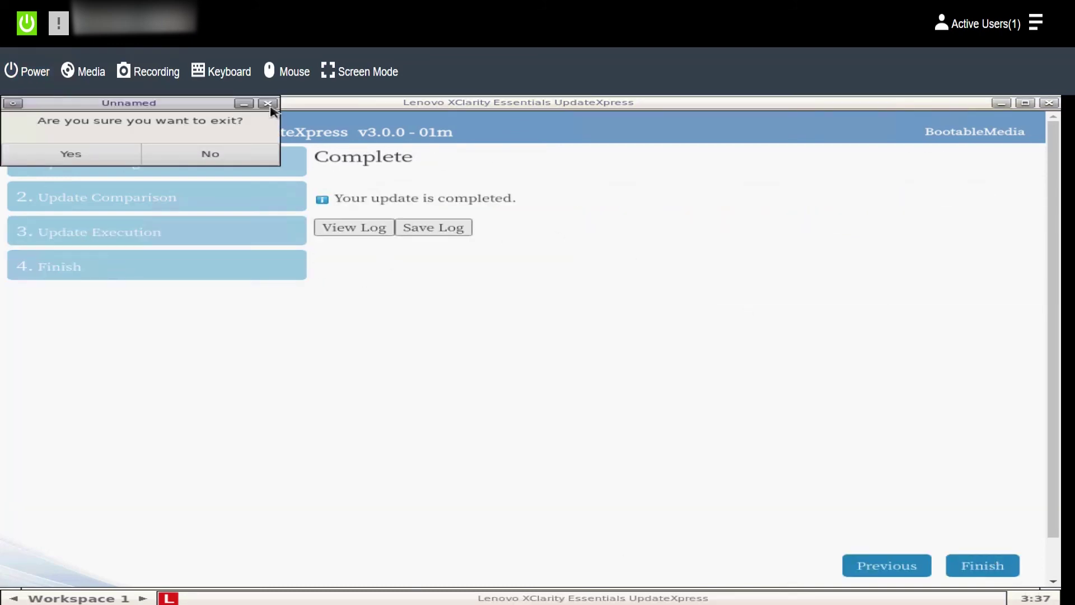